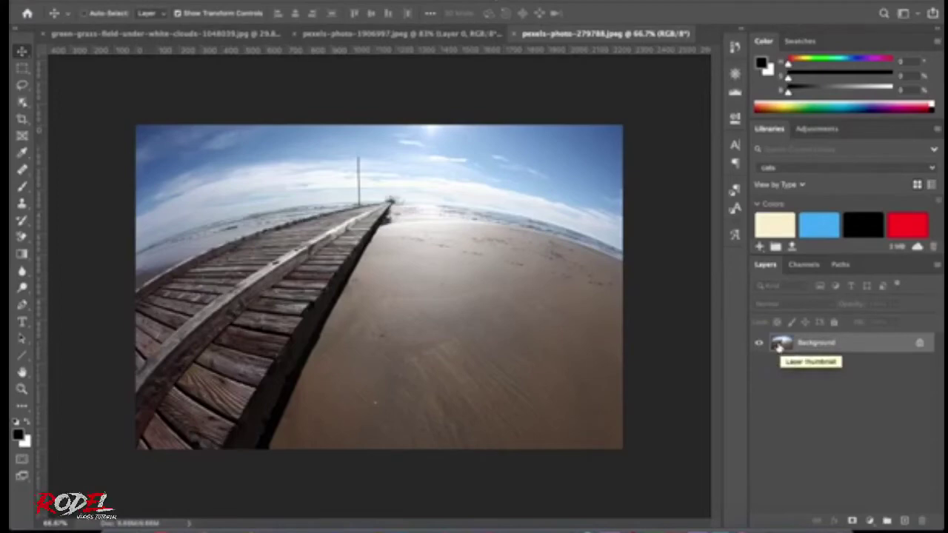
# Convert the locked Background into an editable layer named Layer 0 and select it
pyautogui.doubleClick(782, 346)
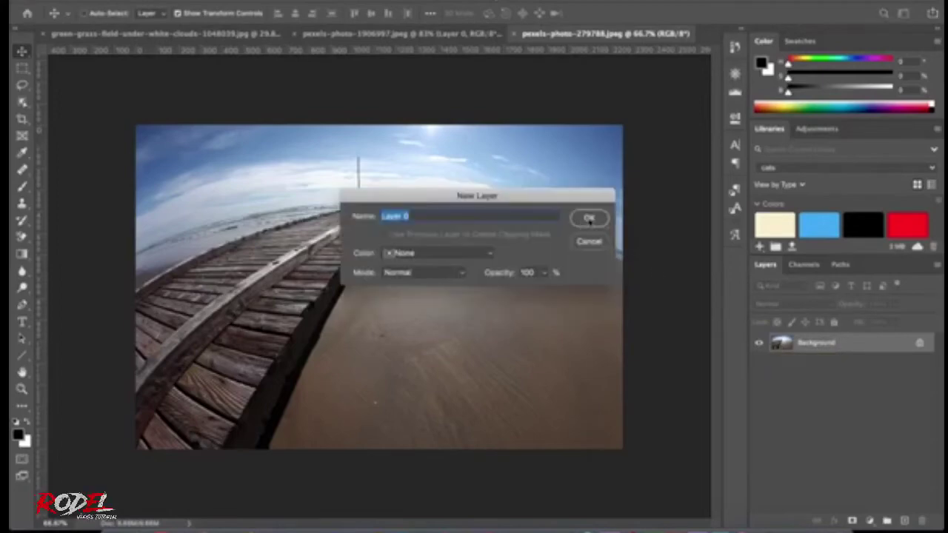
pyautogui.click(589, 218)
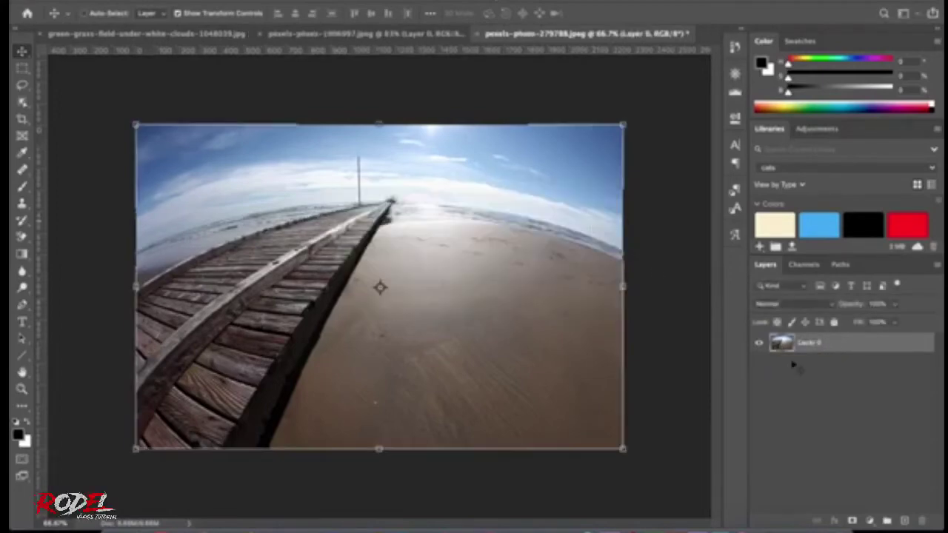
pyautogui.click(800, 380)
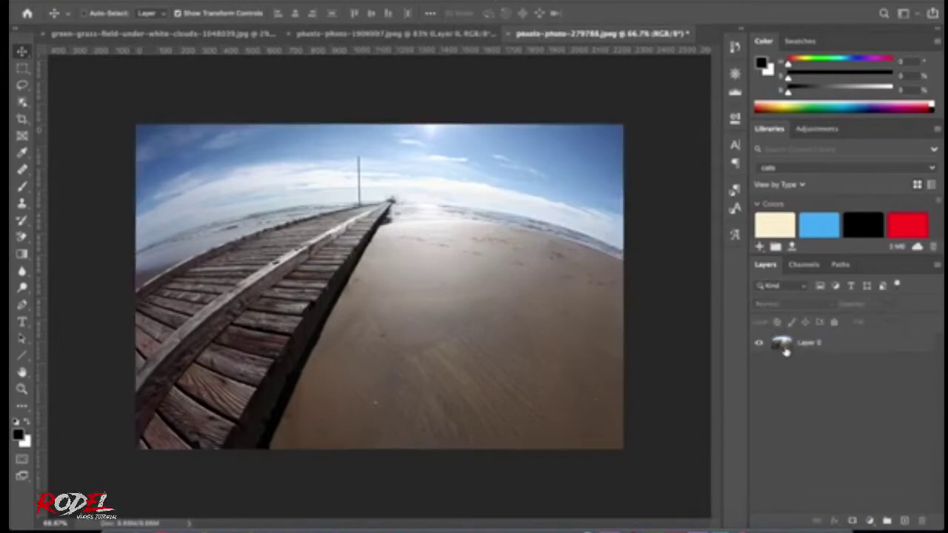
pyautogui.click(785, 349)
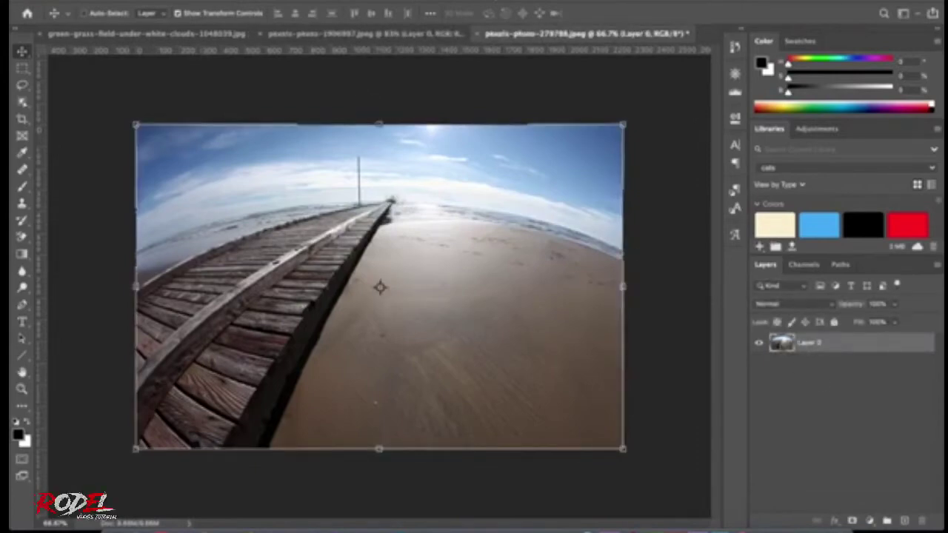
pyautogui.click(166, 1)
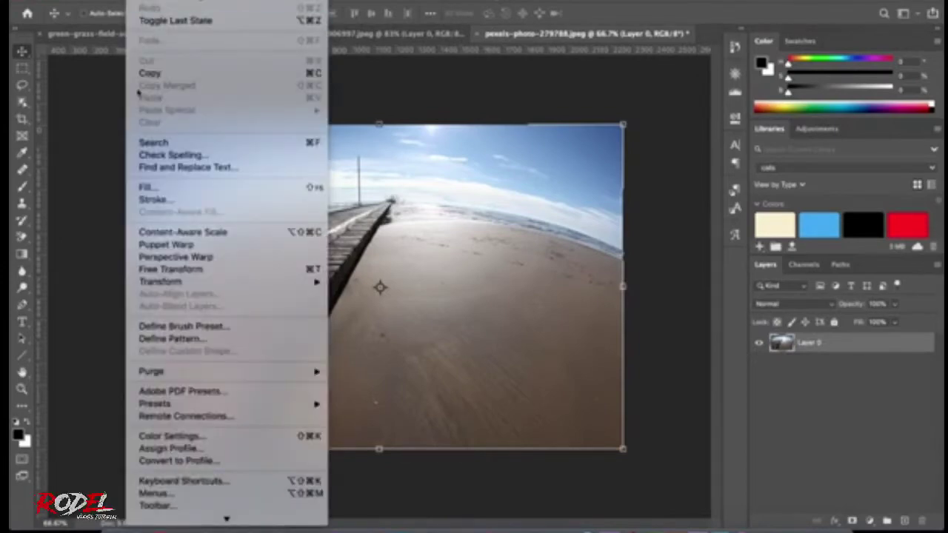
pyautogui.moveTo(222, 282)
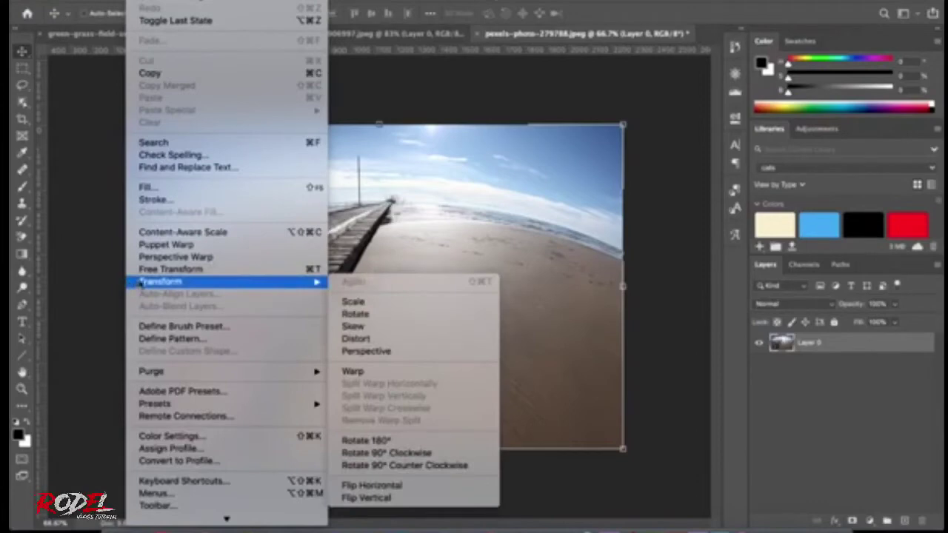
# Put Layer 0 into Warp mode, test two mesh bends, then undo both
pyautogui.click(363, 372)
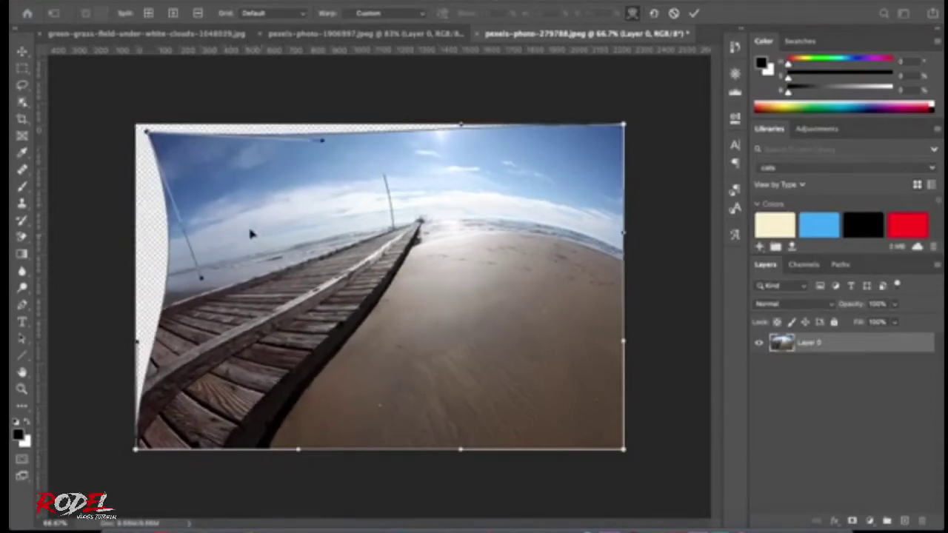
pyautogui.moveTo(225, 209); pyautogui.dragTo(244, 226)
pyautogui.moveTo(453, 282)
pyautogui.mouseDown()
pyautogui.moveTo(362, 338)
pyautogui.moveTo(499, 226)
pyautogui.moveTo(571, 220)
pyautogui.moveTo(590, 192)
pyautogui.moveTo(446, 292)
pyautogui.moveTo(450, 307)
pyautogui.mouseUp()
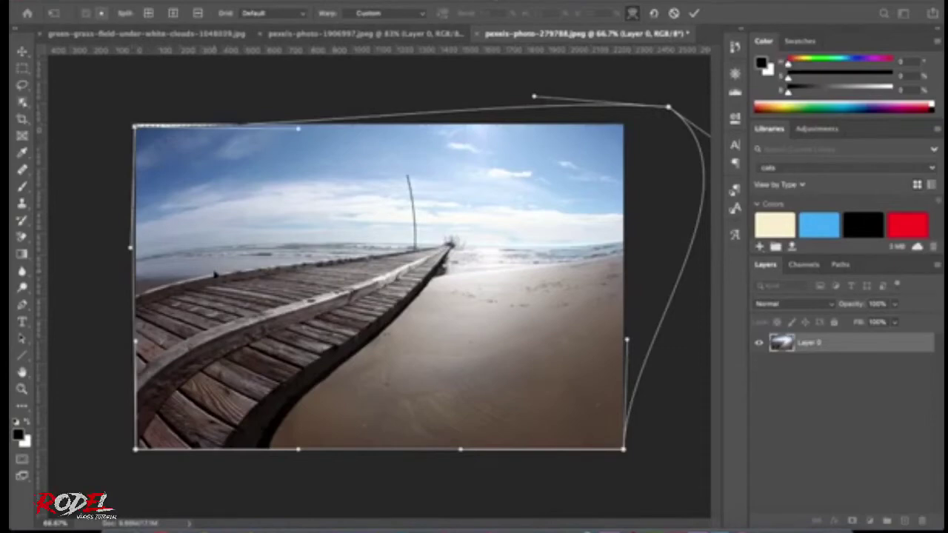
pyautogui.hotkey('ctrl', 'z')
pyautogui.hotkey('ctrl', 'z')
pyautogui.hotkey('ctrl', 'z')
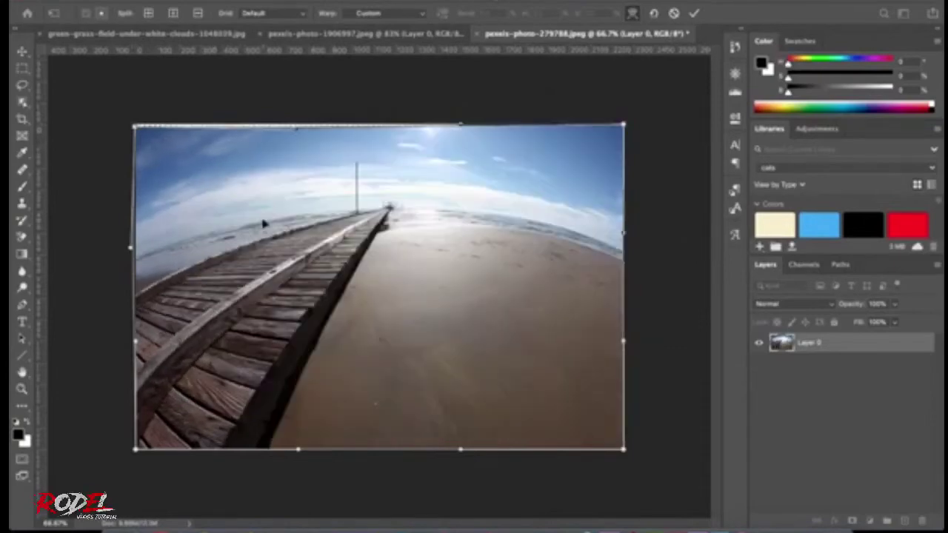
pyautogui.hotkey('ctrl', 'z')
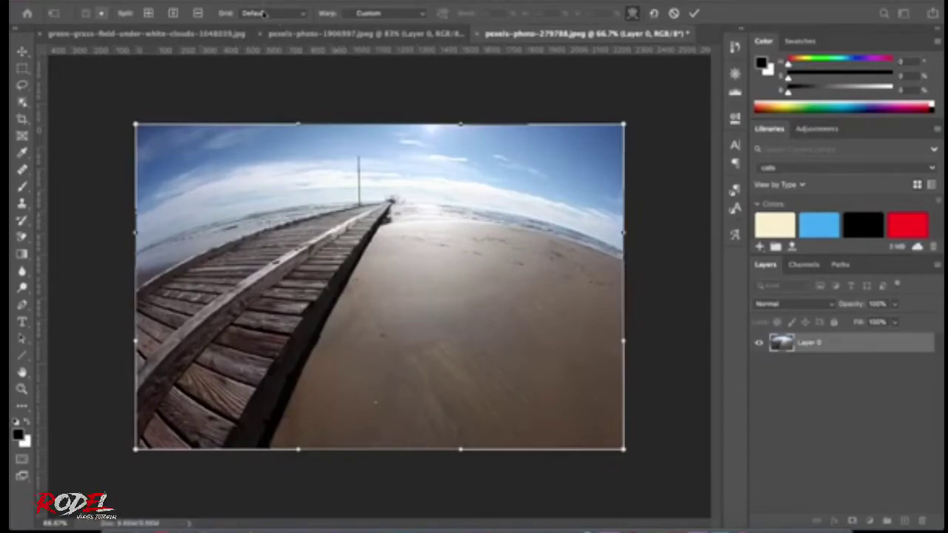
# Change the warp grid size to 5x5
pyautogui.click(264, 14)
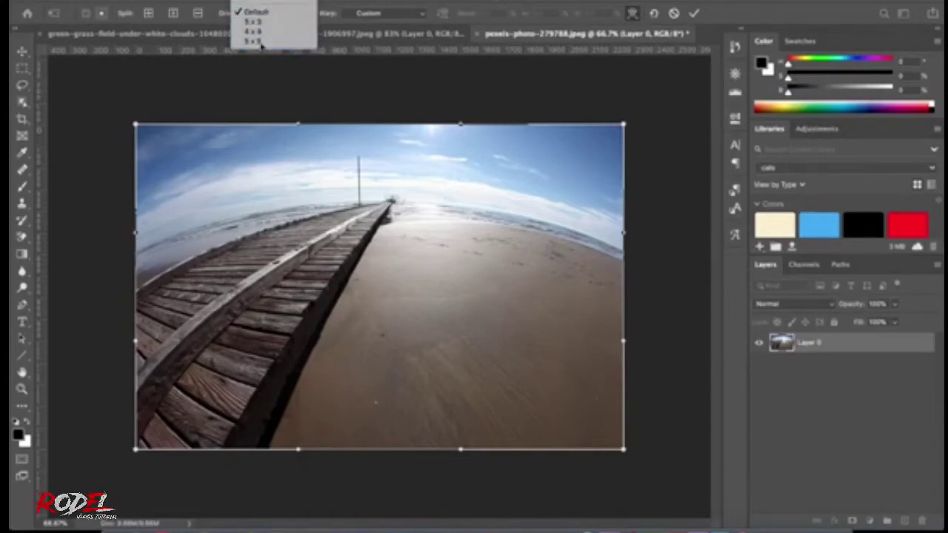
pyautogui.click(261, 42)
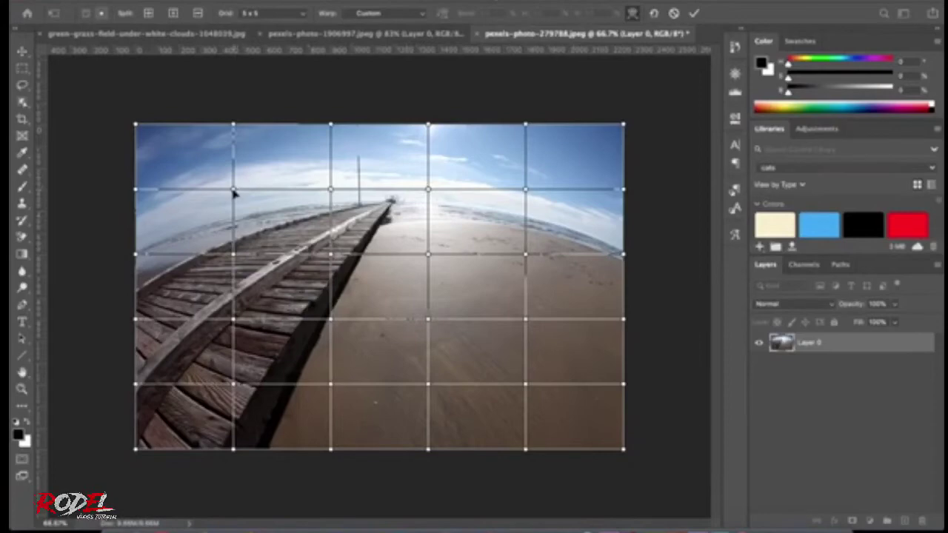
# Select the four inner horizon-row grid points and nudge them down
pyautogui.click(233, 189)
pyautogui.keyDown('shift'); pyautogui.click(330, 188); pyautogui.keyUp('shift')
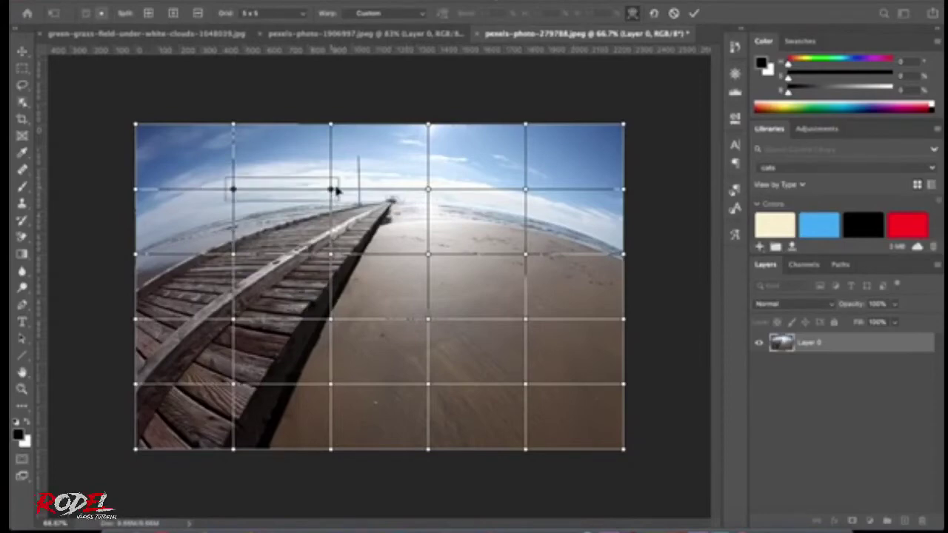
pyautogui.keyDown('shift'); pyautogui.click(428, 188); pyautogui.keyUp('shift')
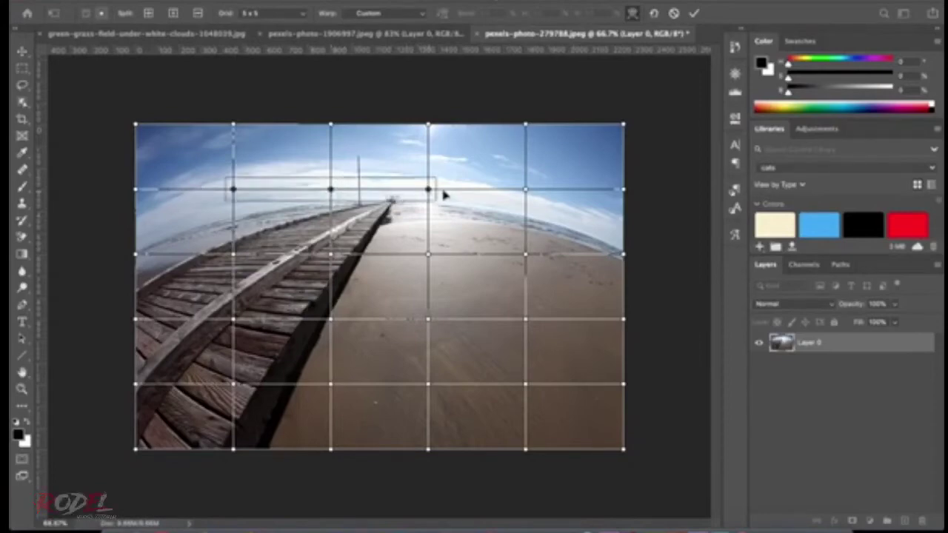
pyautogui.keyDown('shift'); pyautogui.click(525, 190); pyautogui.keyUp('shift')
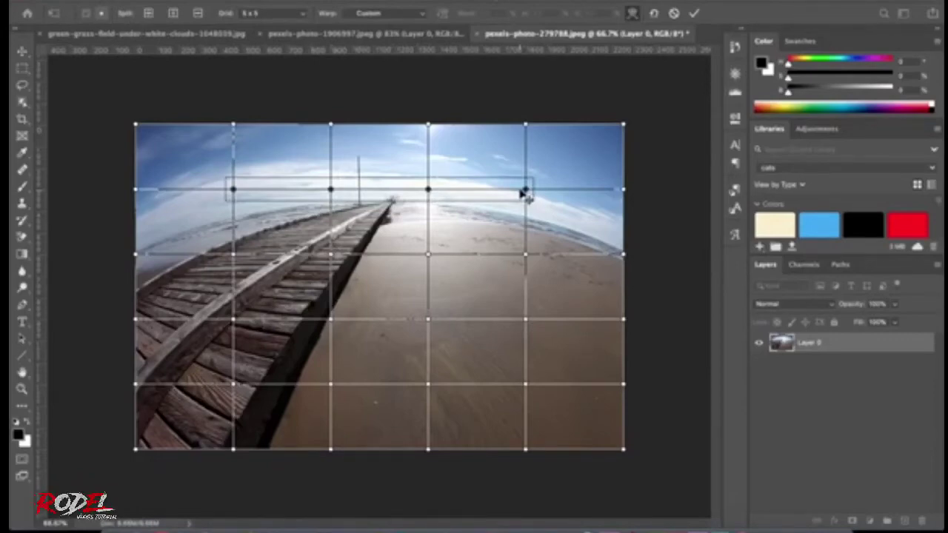
pyautogui.moveTo(521, 193); pyautogui.dragTo(524, 195)
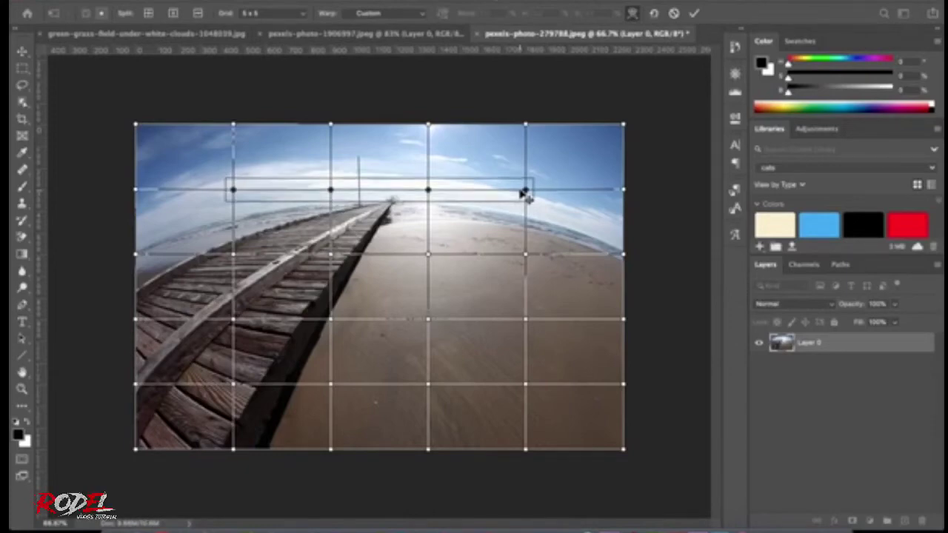
pyautogui.press('Down')
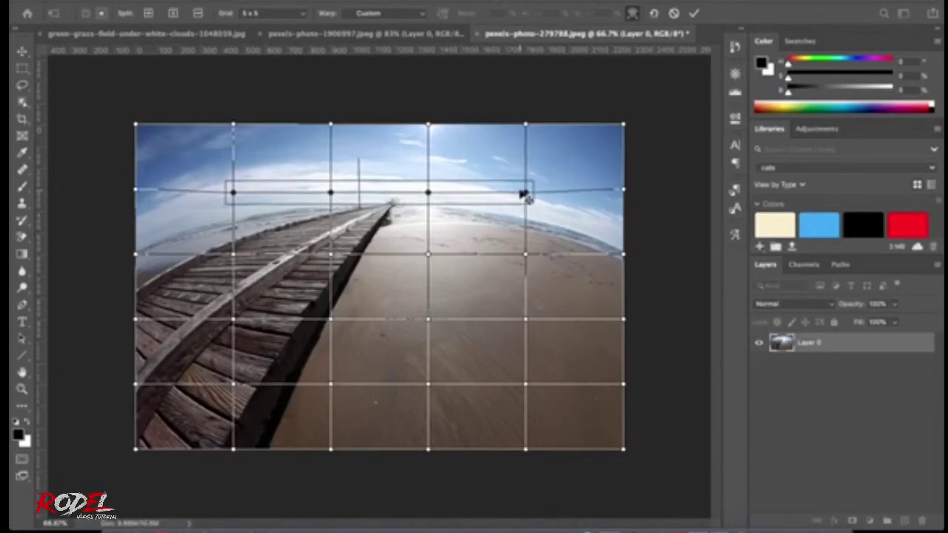
pyautogui.press('Down')
pyautogui.press('Down')
pyautogui.press('Down')
pyautogui.press('Down')
pyautogui.press('Down')
pyautogui.press('Down')
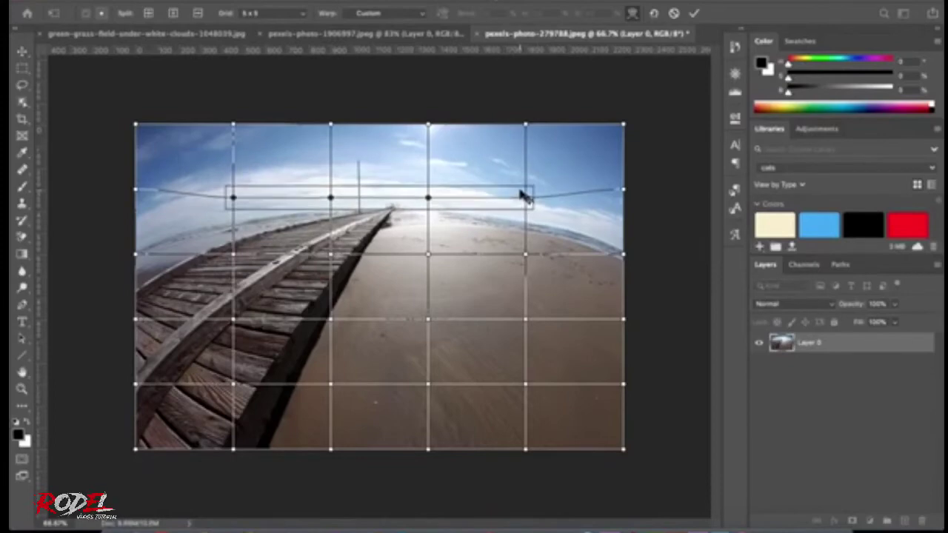
pyautogui.press('Down')
pyautogui.press('Down')
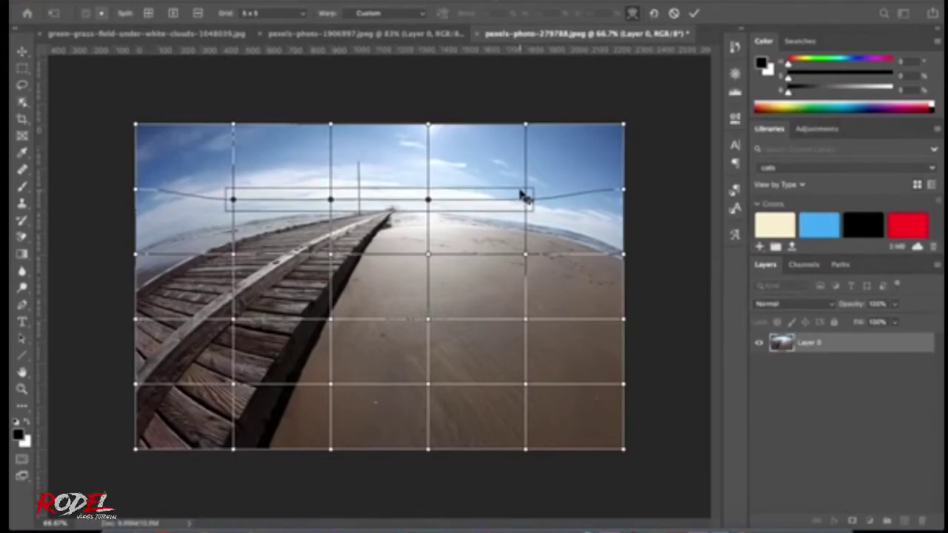
pyautogui.press('Down')
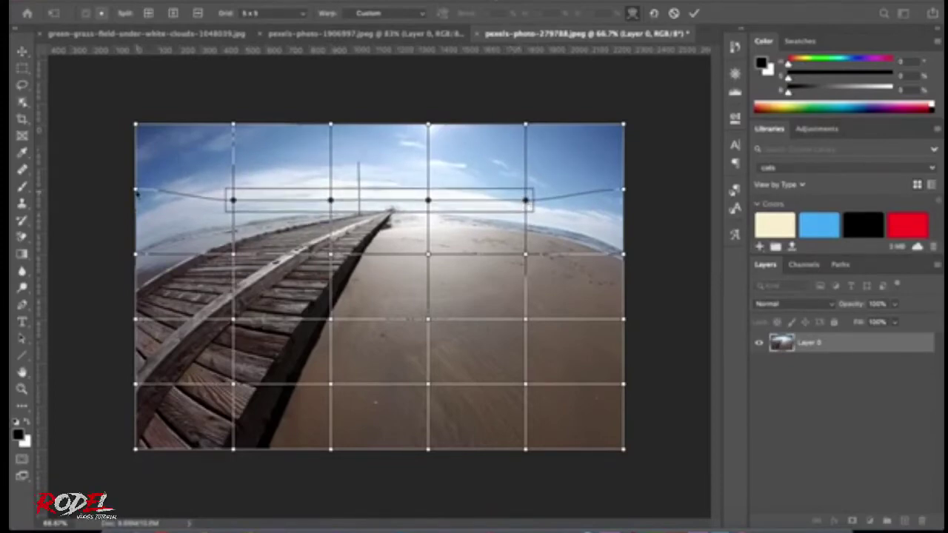
# Lower the left-edge horizon point and push the left-edge point beside the pier up and left
pyautogui.click(137, 191)
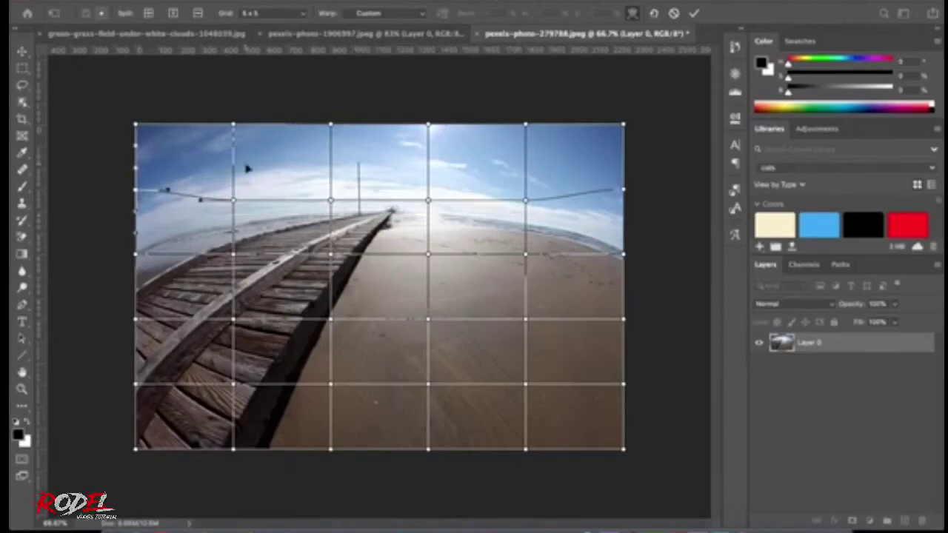
pyautogui.press('Down')
pyautogui.press('Down')
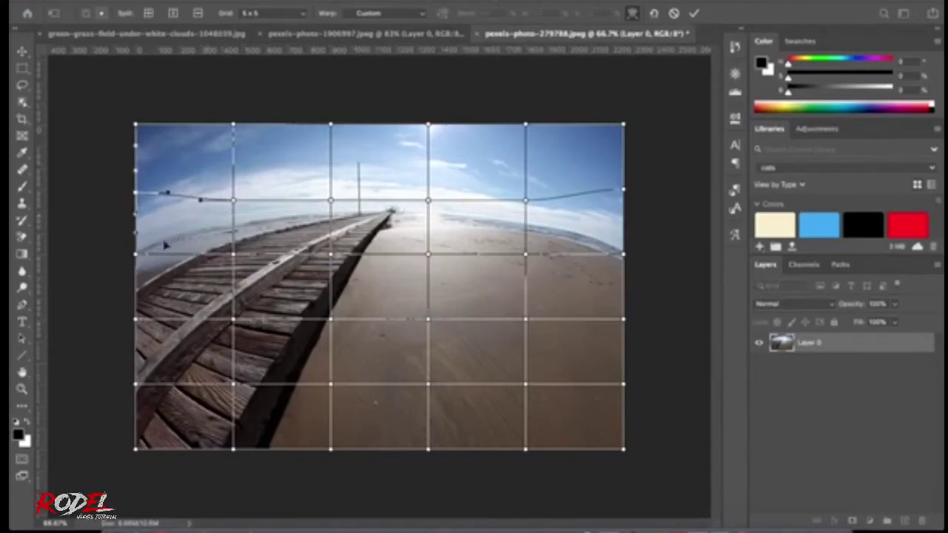
pyautogui.click(136, 254)
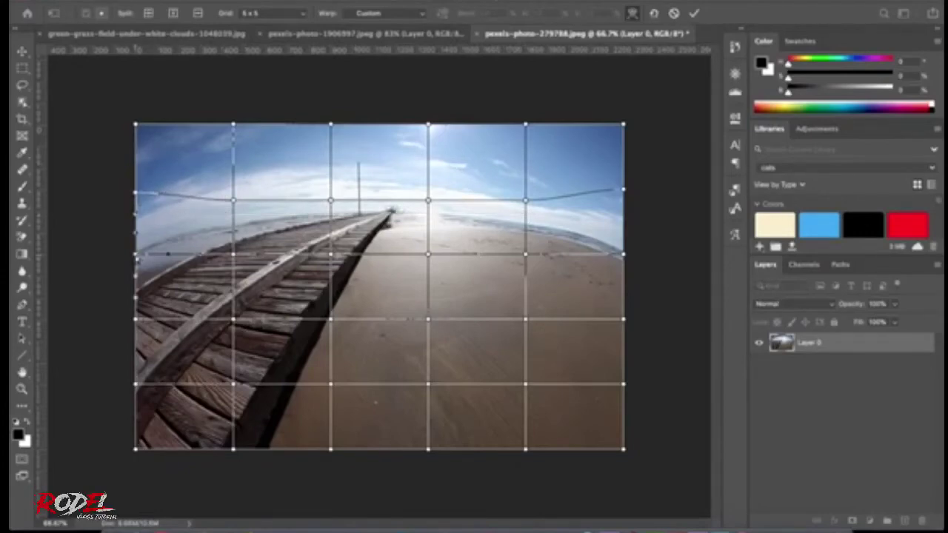
pyautogui.press('Up')
pyautogui.press('Up')
pyautogui.press('Up')
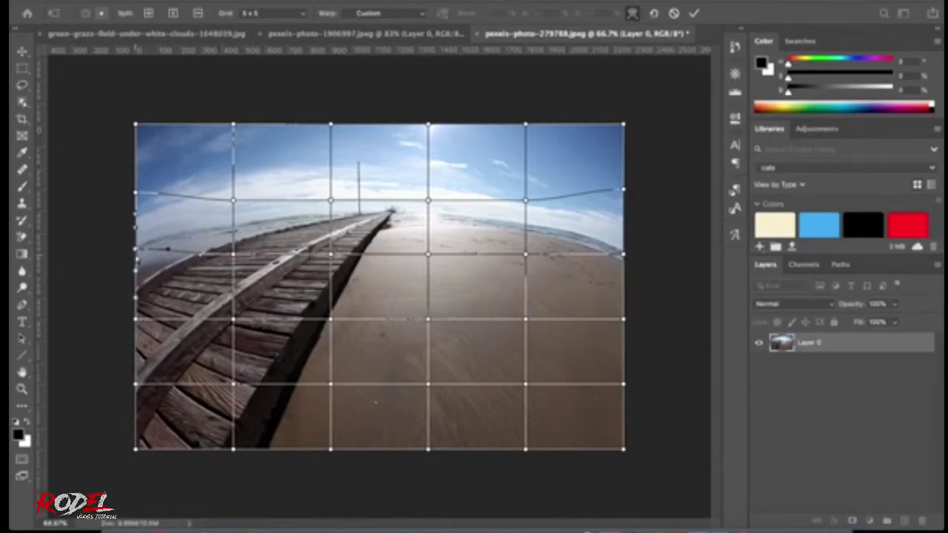
pyautogui.press('Left')
pyautogui.press('Left')
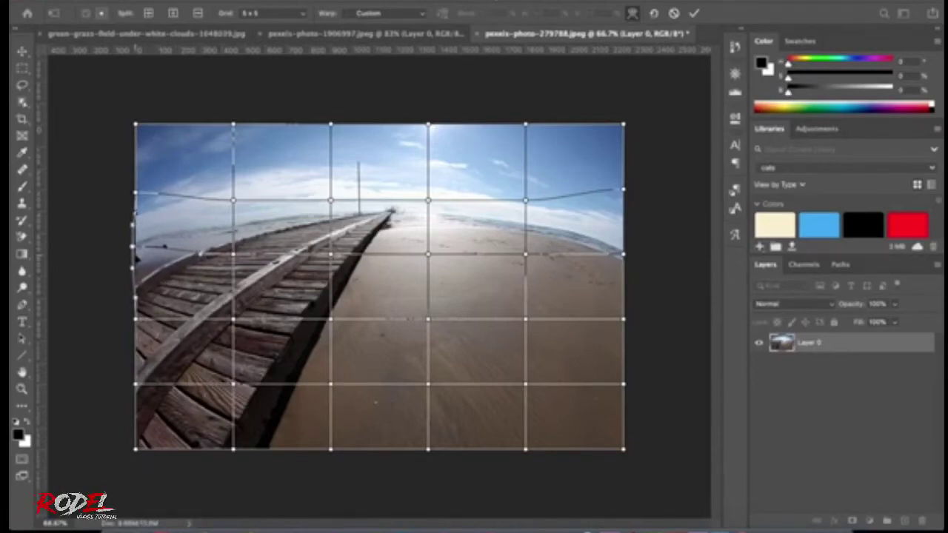
pyautogui.press('Up')
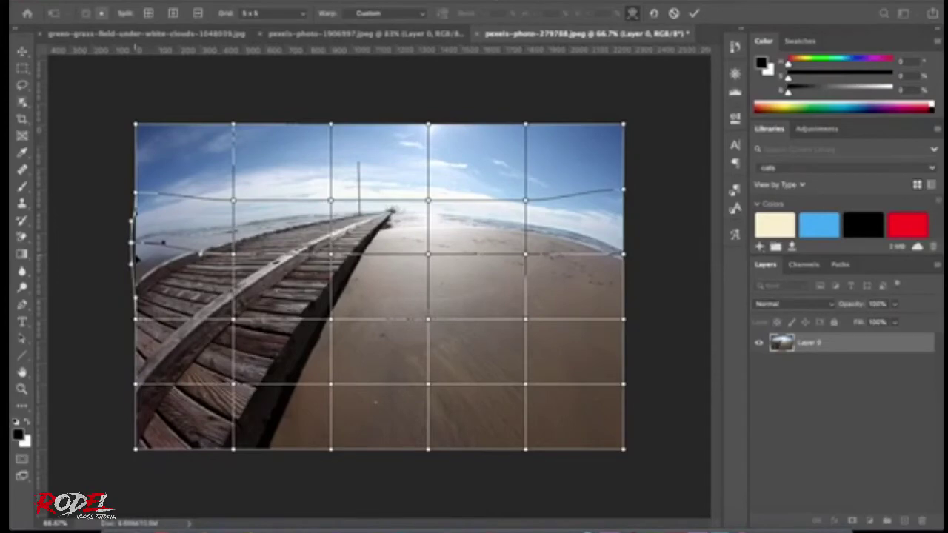
pyautogui.click(163, 244)
# Raise the left horizon warp point slightly and commit the warp
pyautogui.click(232, 200)
pyautogui.press('Up')
pyautogui.press('Up')
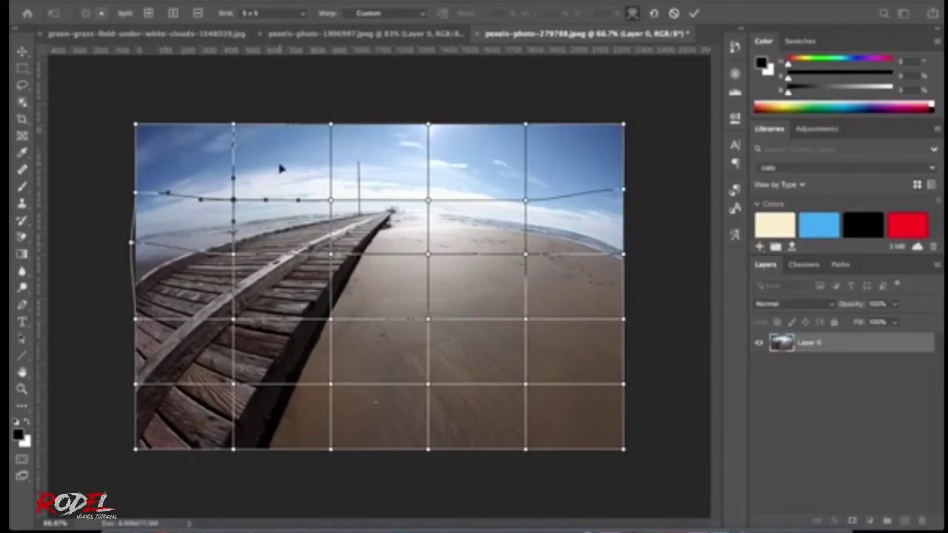
pyautogui.press('Up')
pyautogui.press('Up')
pyautogui.press('Up')
pyautogui.press('Up')
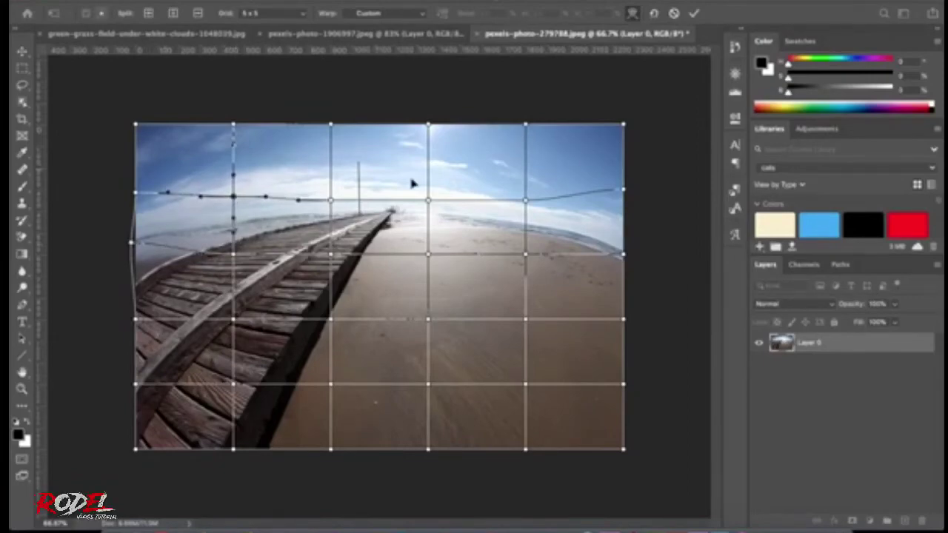
pyautogui.click(525, 200)
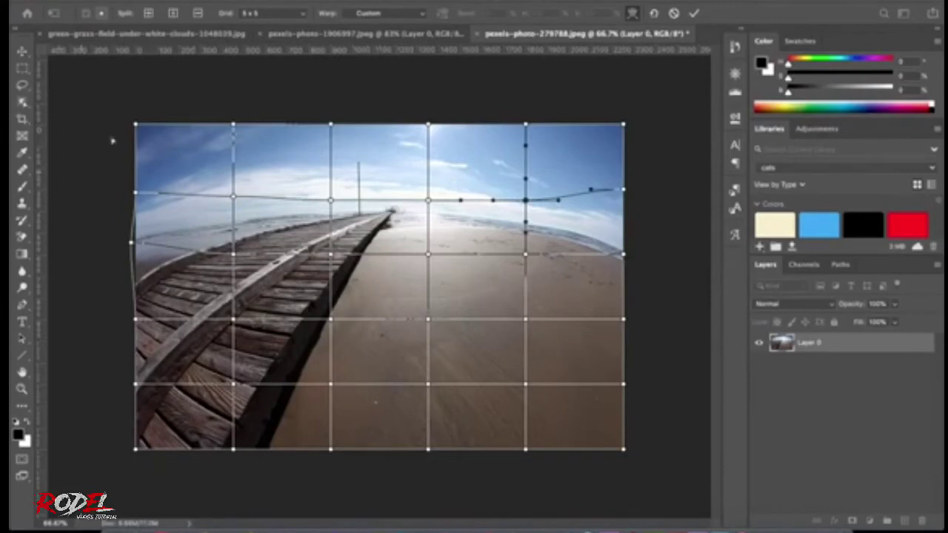
pyautogui.press('Return')
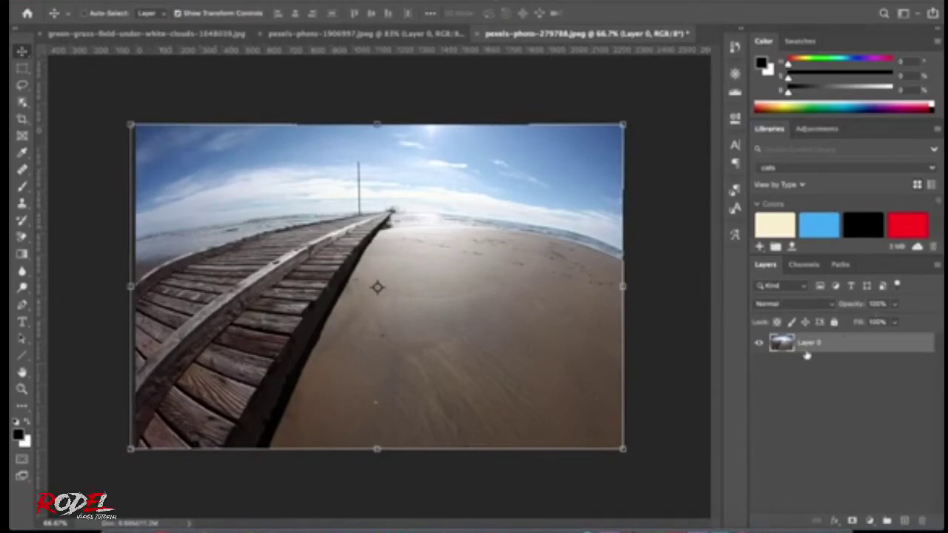
# Start a new Warp on the photo with a 5x5 grid
pyautogui.click(119, 2)
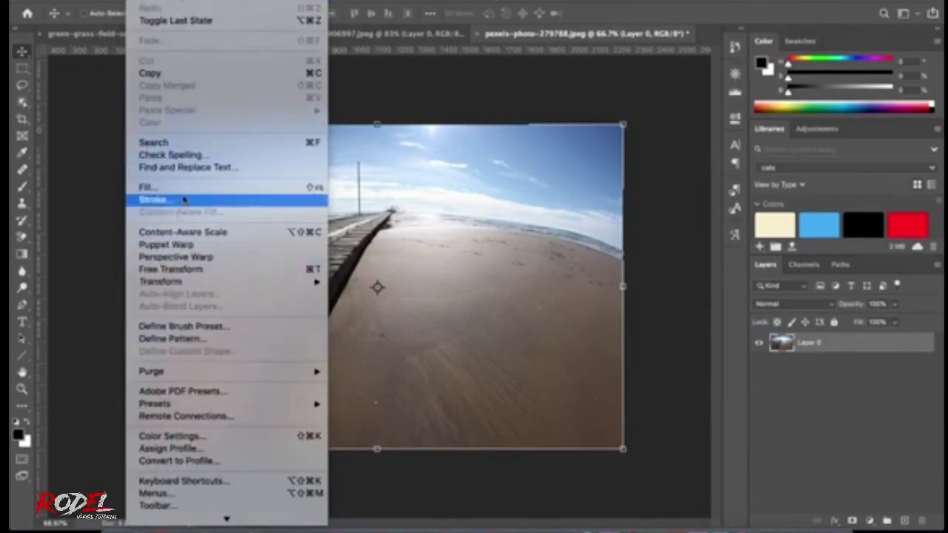
pyautogui.moveTo(160, 282)
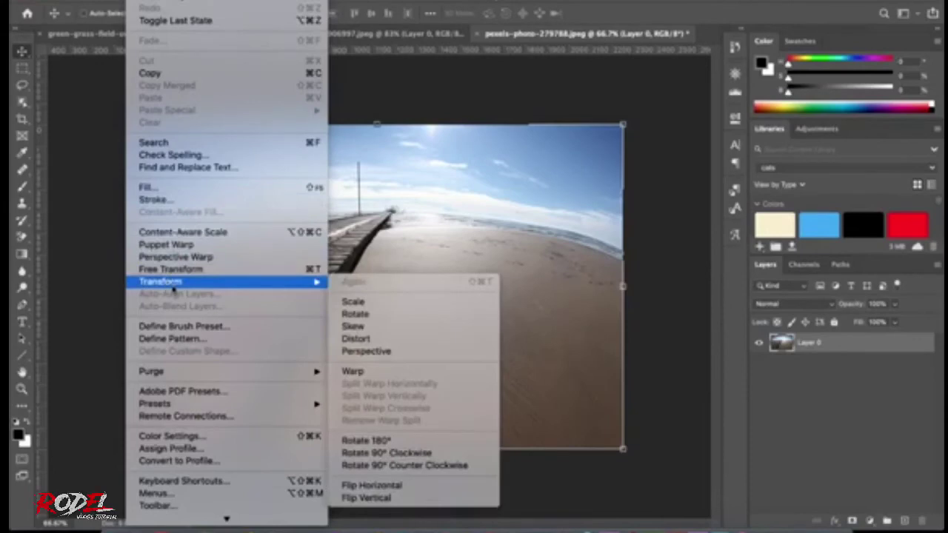
pyautogui.click(360, 372)
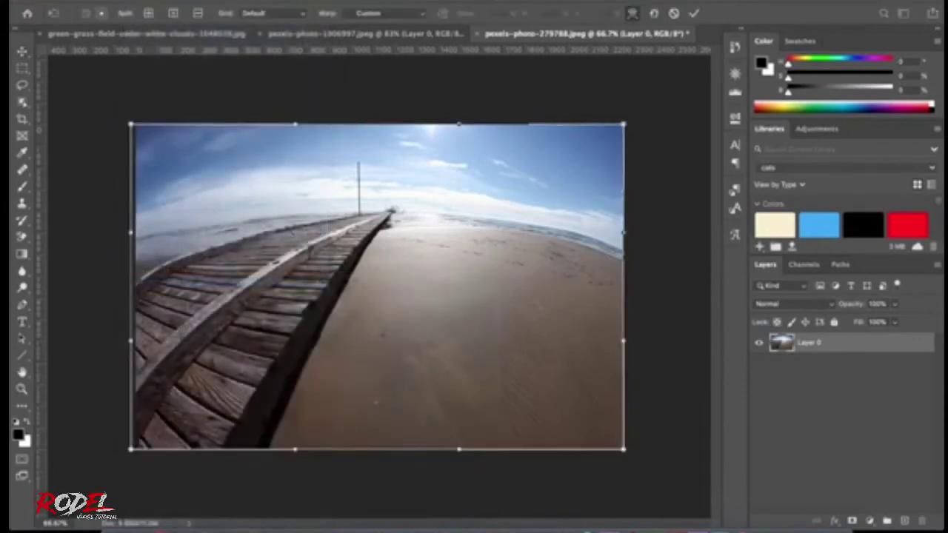
pyautogui.click(269, 13)
pyautogui.click(268, 48)
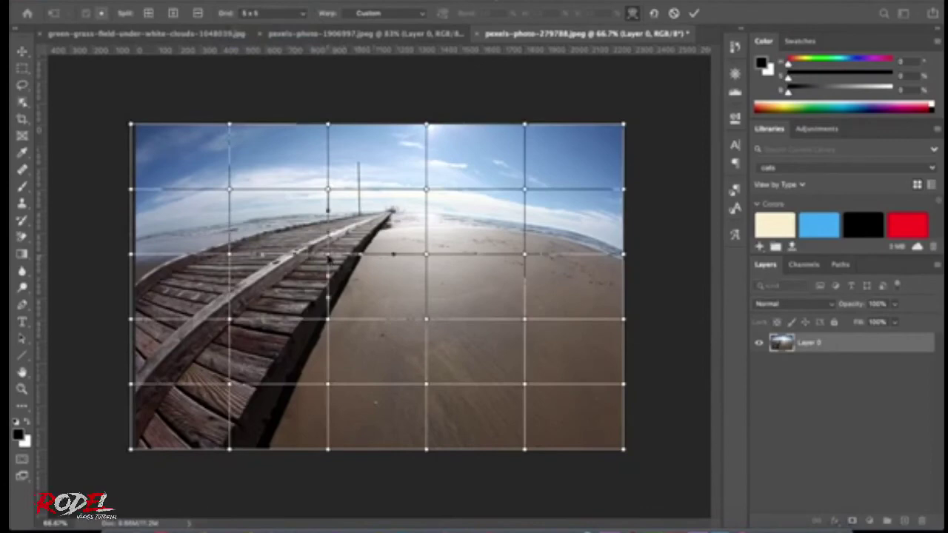
# Drag six grid points to bend the pier and boardwalk into an S-curve
pyautogui.moveTo(328, 258); pyautogui.dragTo(345, 278)
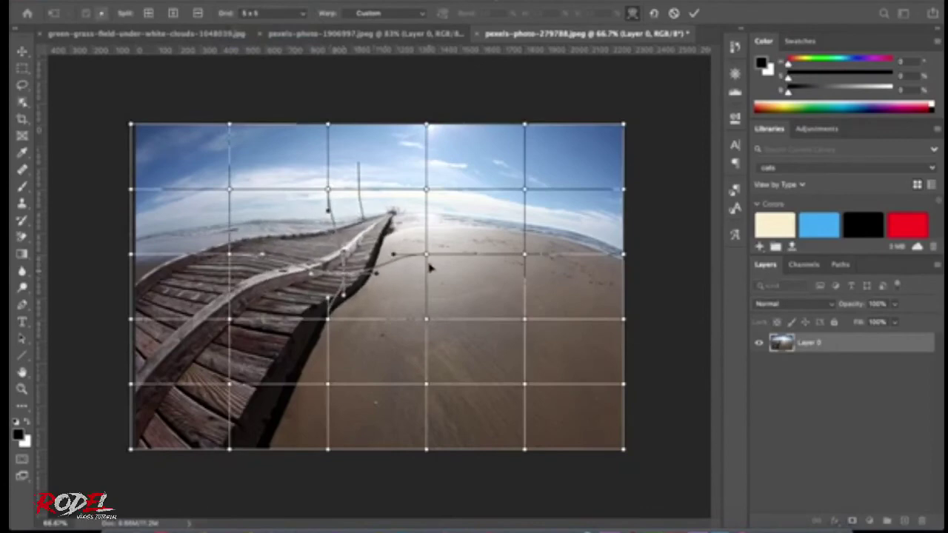
pyautogui.moveTo(426, 254); pyautogui.dragTo(470, 270)
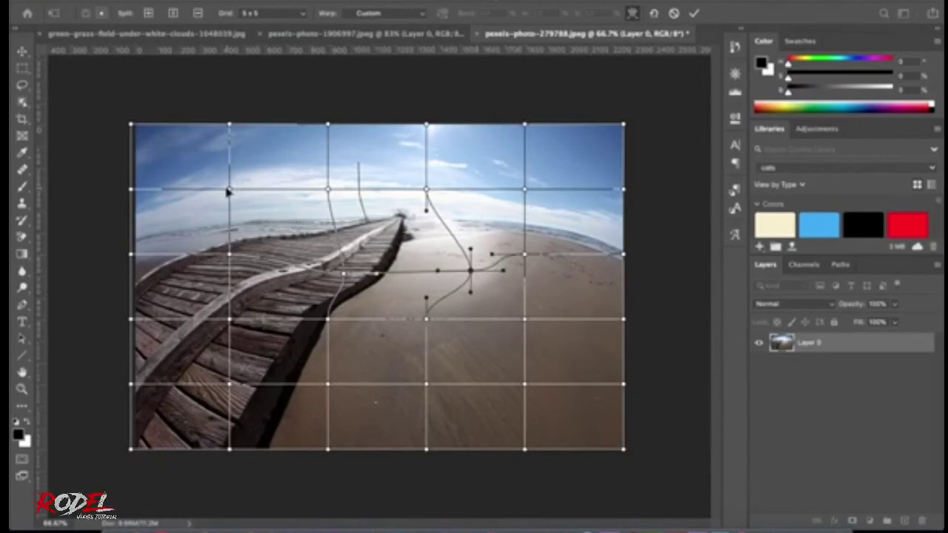
pyautogui.moveTo(229, 189); pyautogui.dragTo(200, 188)
pyautogui.moveTo(229, 254)
pyautogui.mouseDown()
pyautogui.moveTo(210, 277)
pyautogui.moveTo(210, 253)
pyautogui.mouseUp()
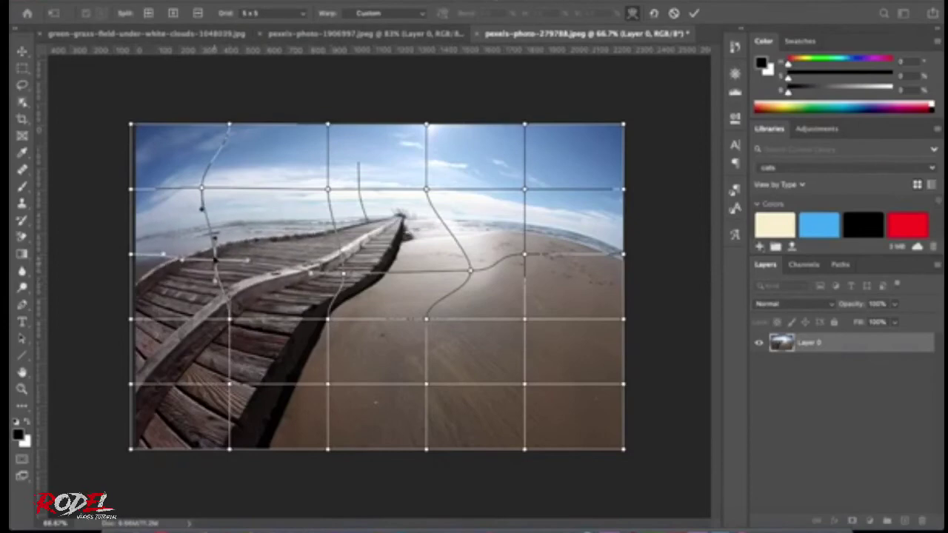
pyautogui.moveTo(229, 320)
pyautogui.mouseDown()
pyautogui.moveTo(214, 341)
pyautogui.moveTo(275, 349)
pyautogui.mouseUp()
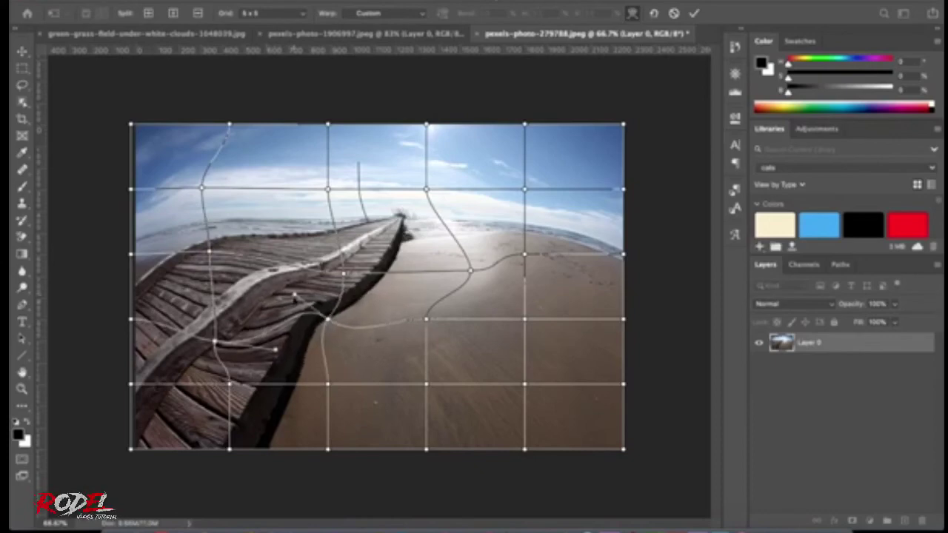
pyautogui.moveTo(297, 321)
pyautogui.mouseDown()
pyautogui.moveTo(327, 319)
pyautogui.moveTo(275, 321)
pyautogui.mouseUp()
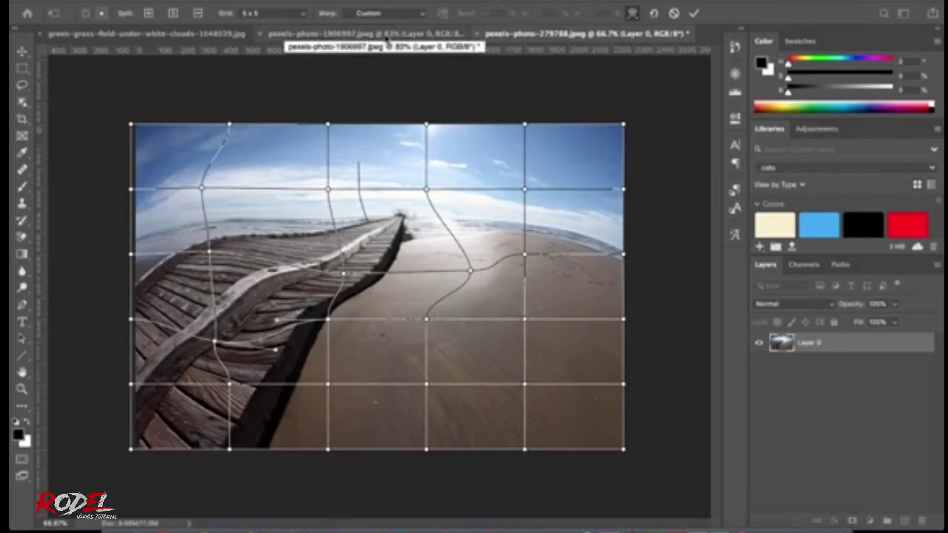
# Switch to the pexels-photo-1906997 document and cycle through the open documents
pyautogui.click(385, 37)
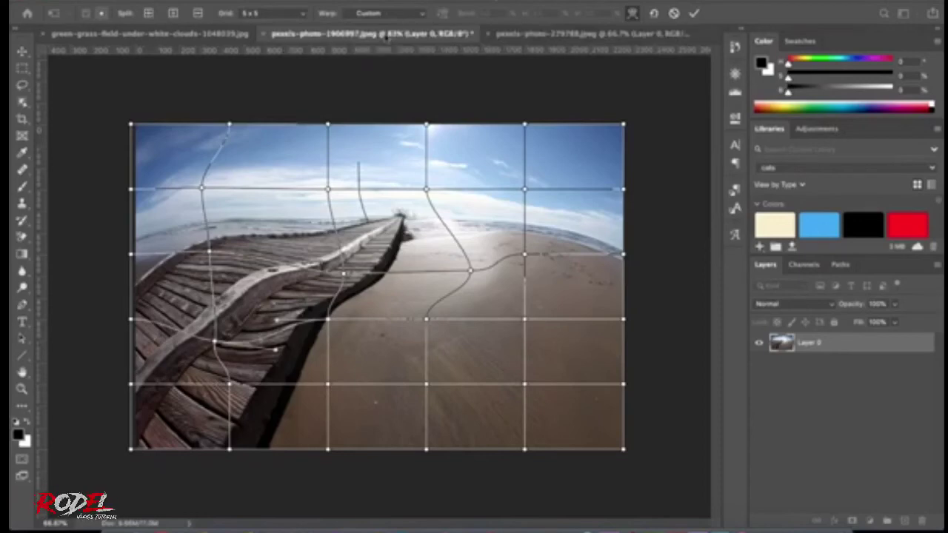
pyautogui.hotkey('ctrl', 'Tab')
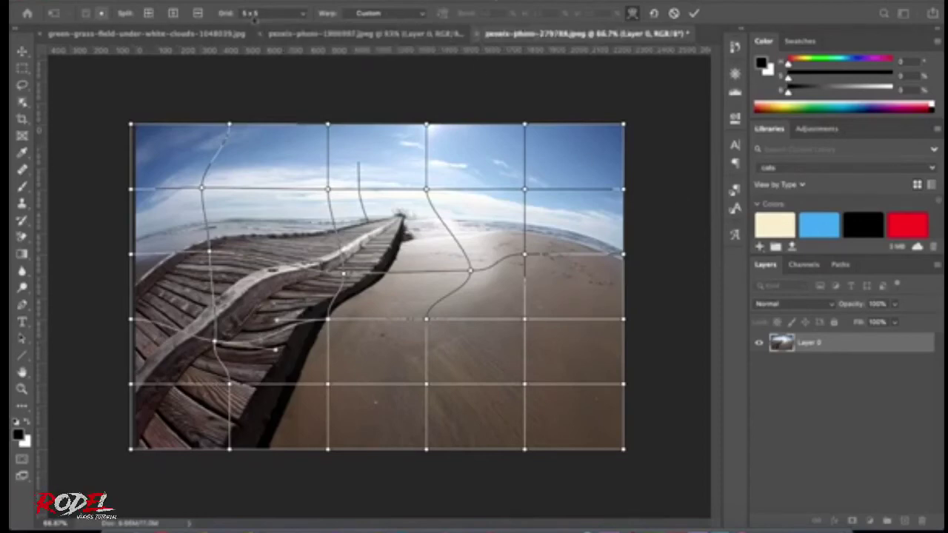
pyautogui.hotkey('ctrl', 'Tab')
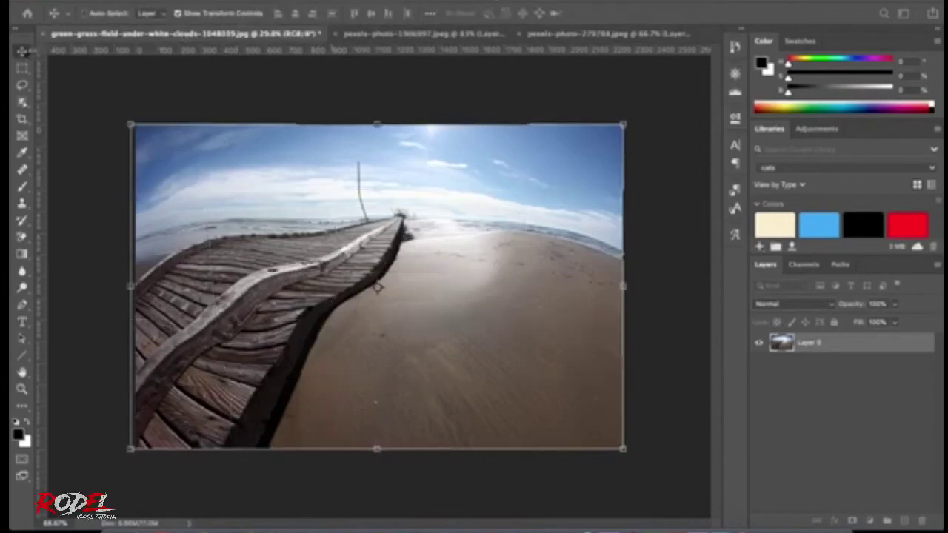
# Commit the warp and bring pexels-photo-279788 back to the front
pyautogui.click(25, 50)
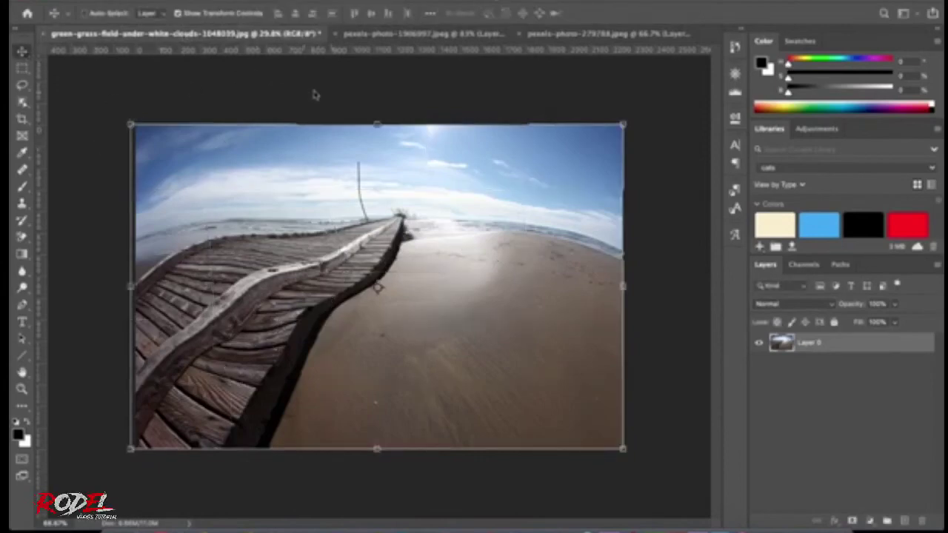
pyautogui.click(370, 35)
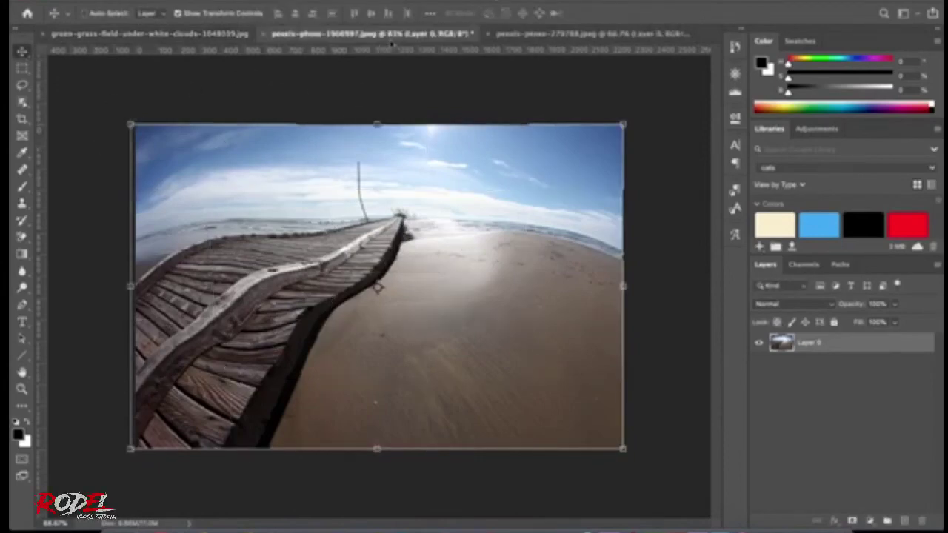
pyautogui.click(559, 34)
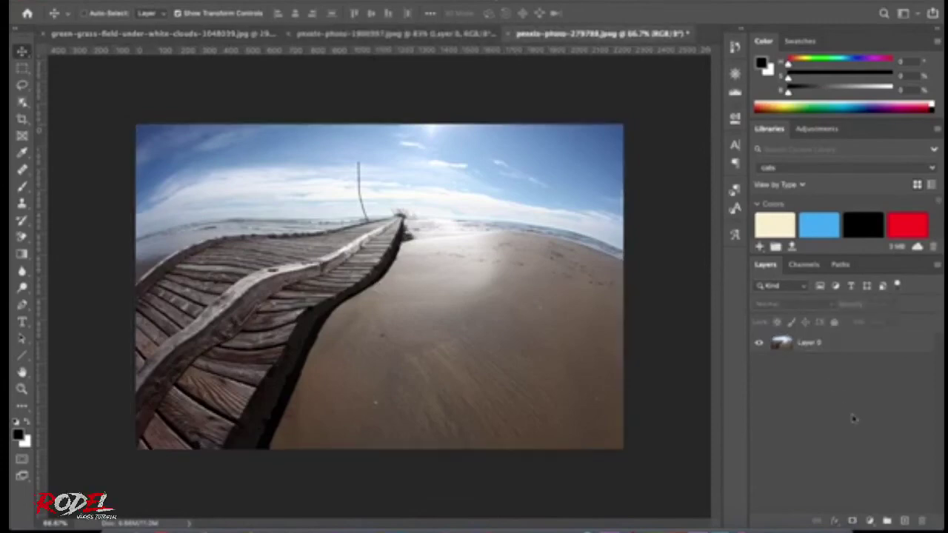